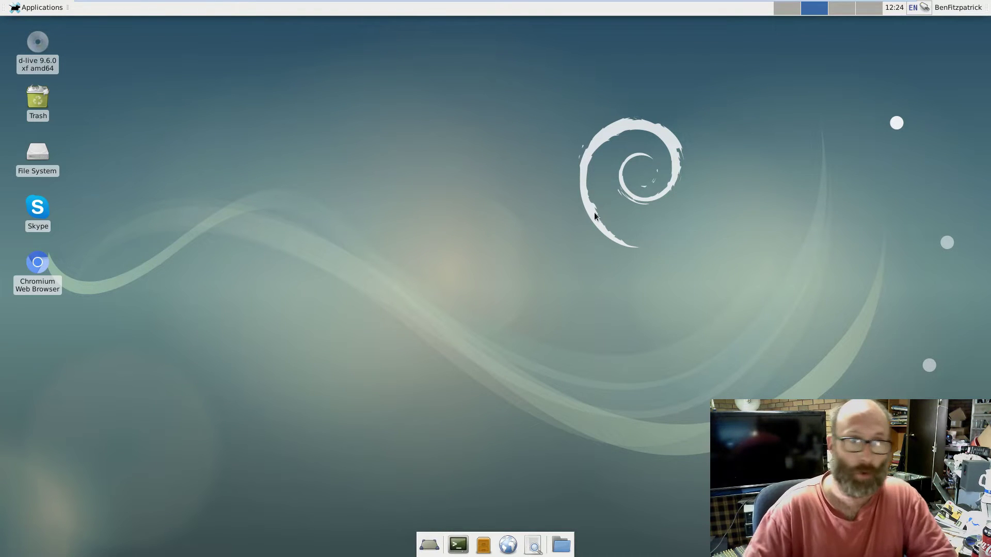
# - Launch Synaptic Package Manager from Applications > System
pyautogui.click(26, 8)
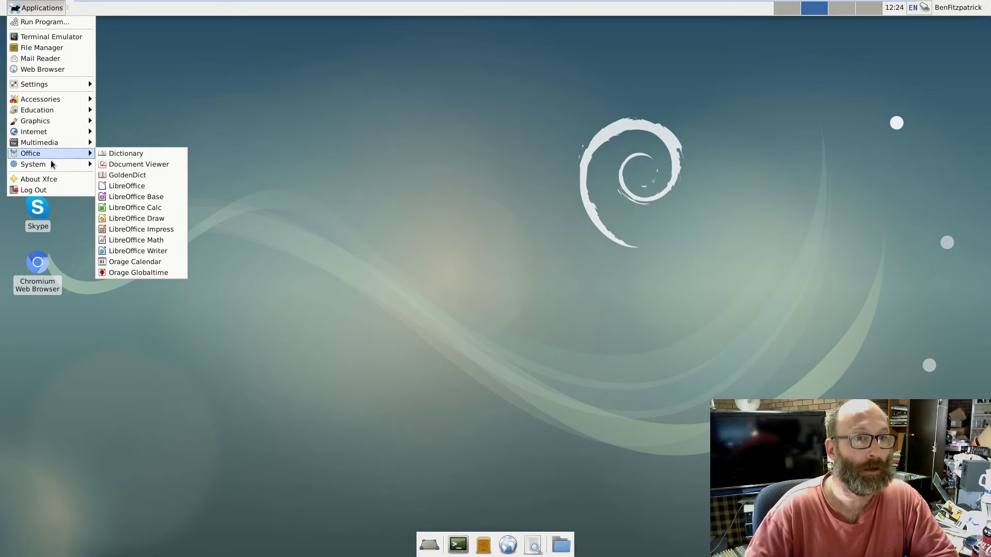
pyautogui.moveTo(52, 164)
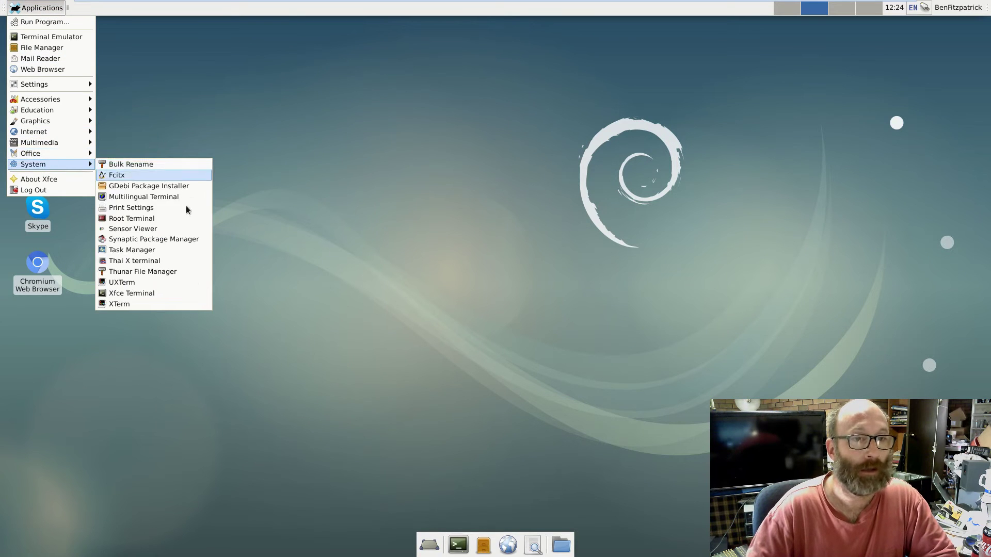
pyautogui.click(168, 239)
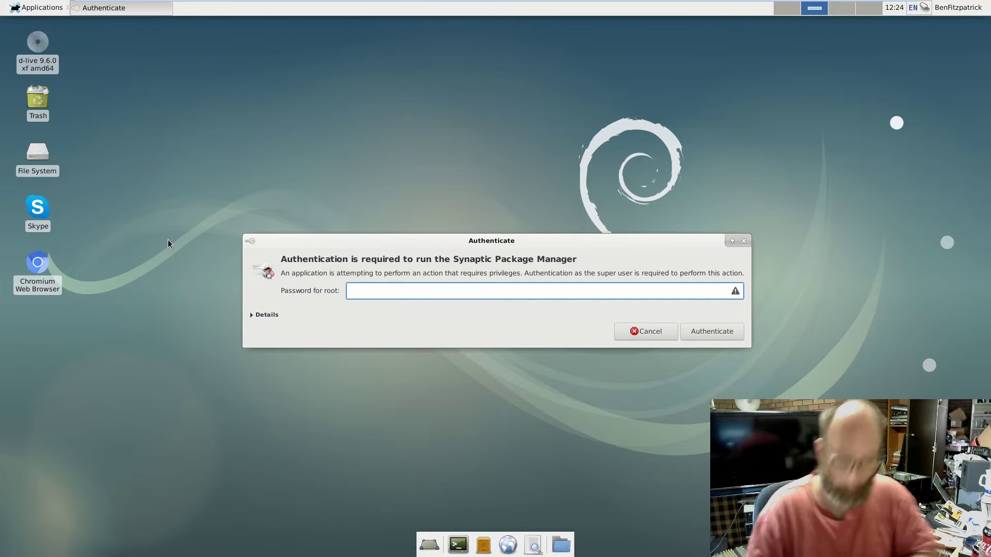
# - Authenticate with the root password, retrying with Caps Lock off, until Synaptic opens
pyautogui.write('*******')
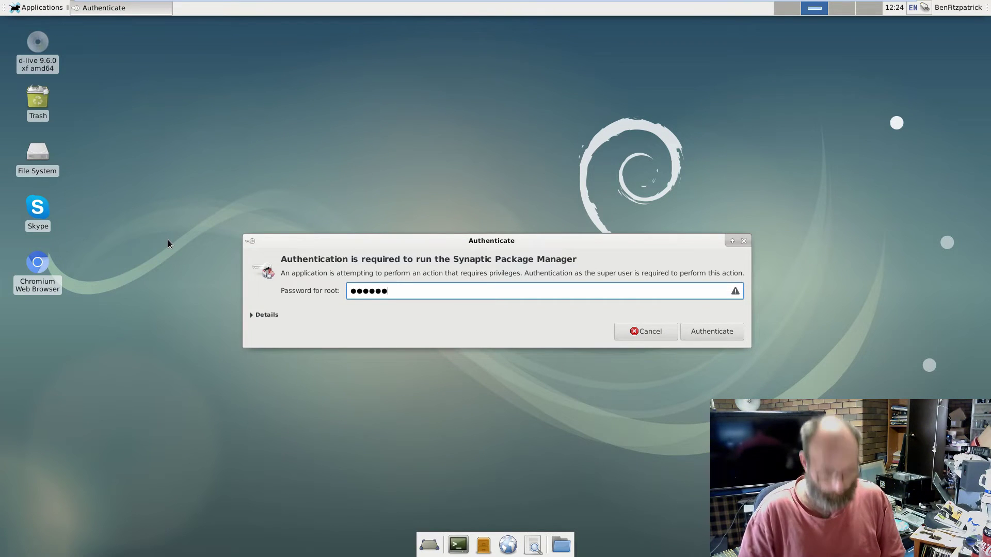
pyautogui.press('Return')
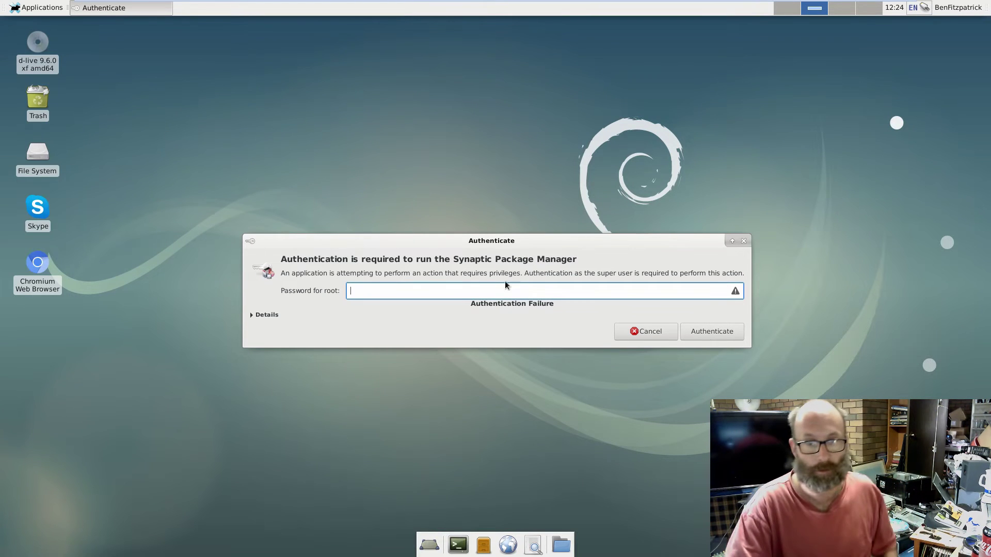
pyautogui.write('******')
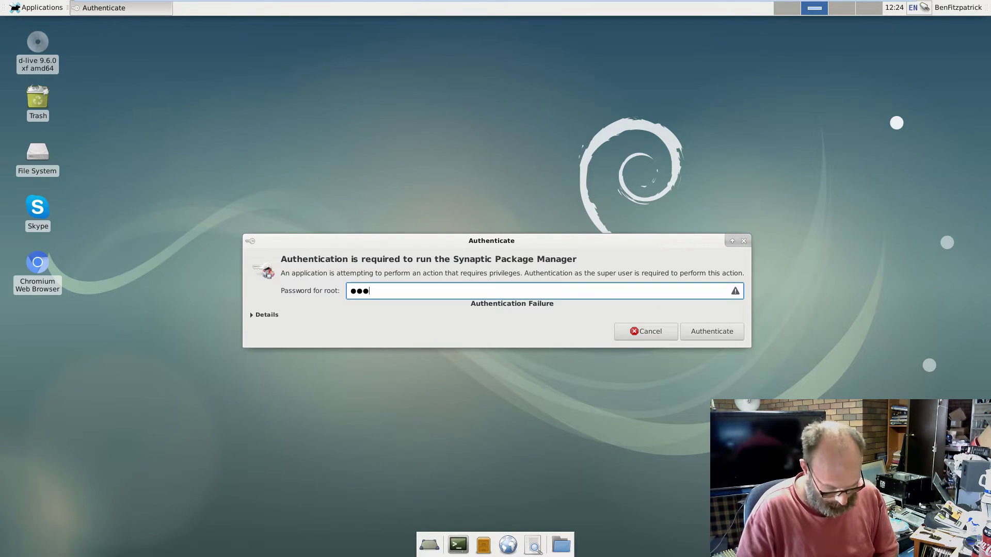
pyautogui.press('Return')
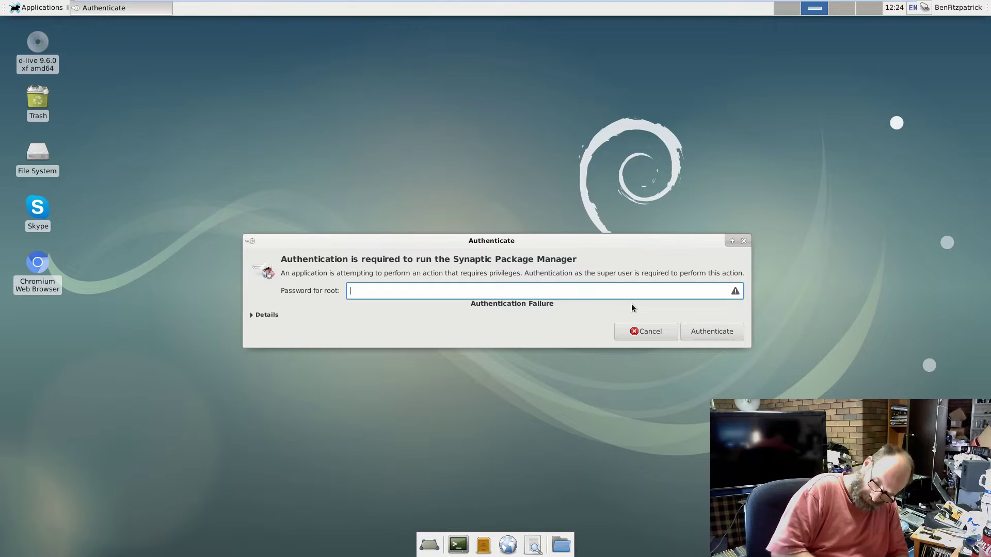
pyautogui.press('capslock')
pyautogui.write('******')
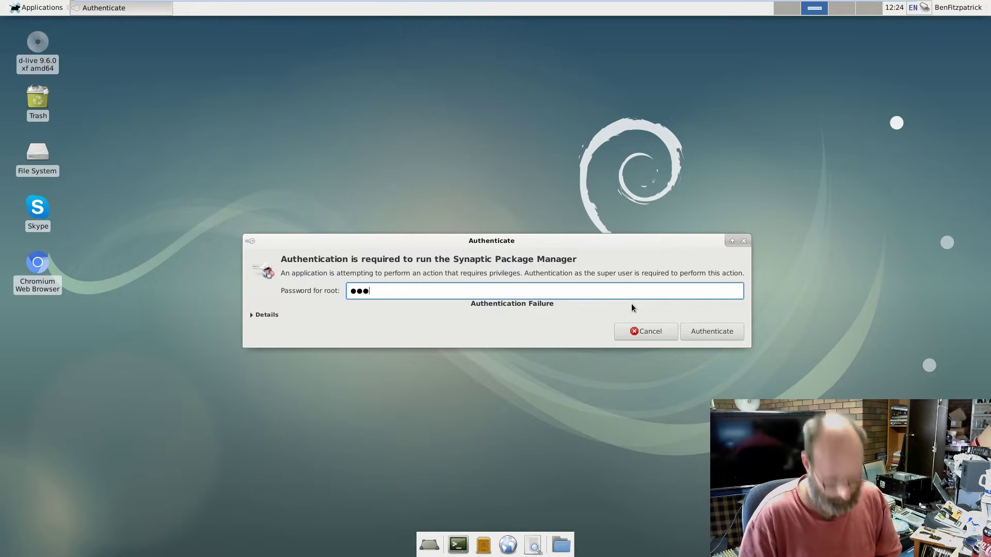
pyautogui.press('Return')
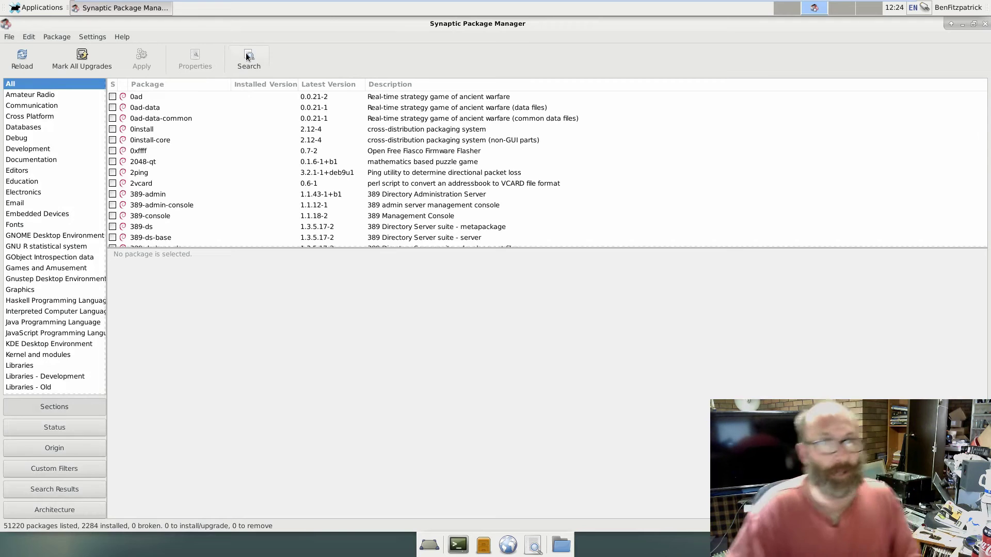
# - Search the package list for 'wine' and browse the results
pyautogui.click(246, 59)
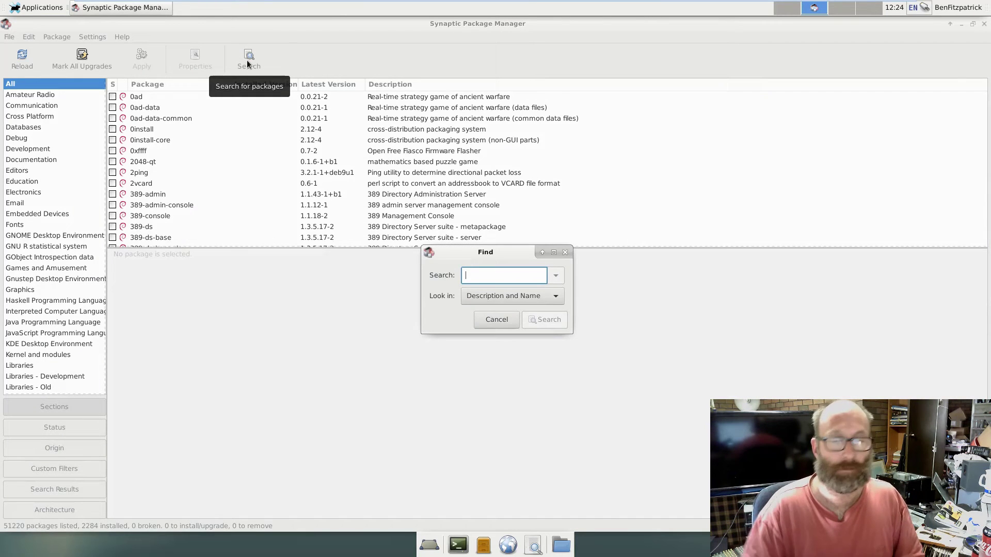
pyautogui.write('wine')
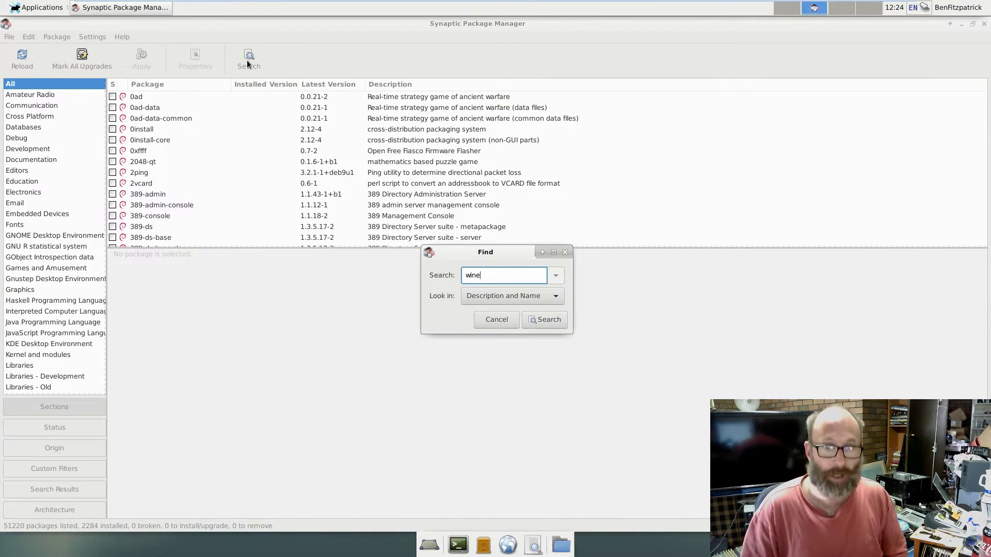
pyautogui.press('Return')
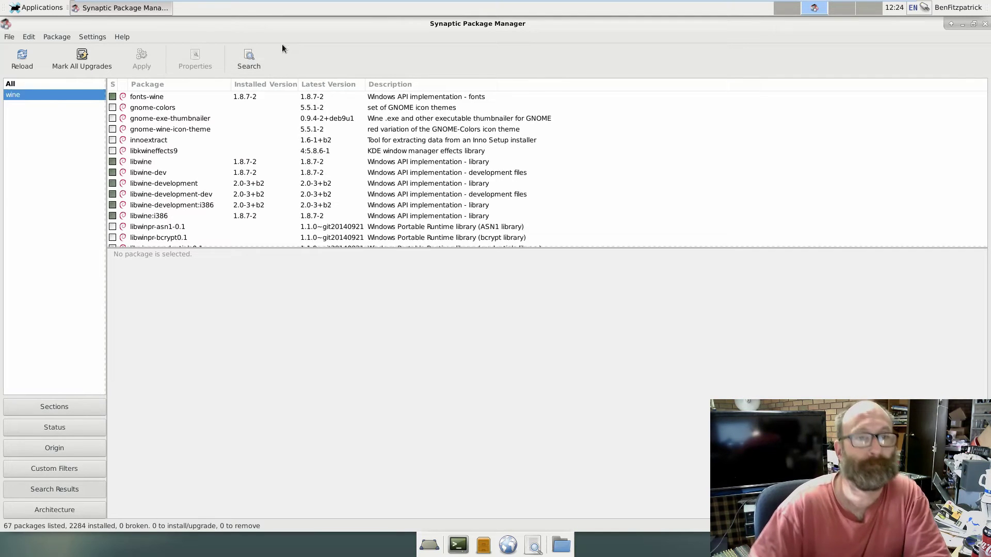
pyautogui.scroll(-15, 155, 151)
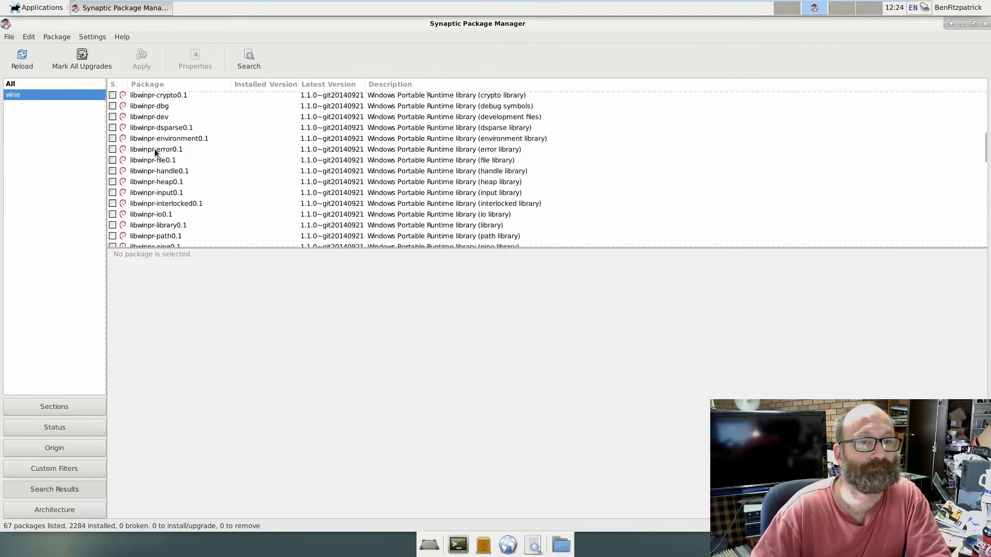
pyautogui.scroll(1, 155, 151)
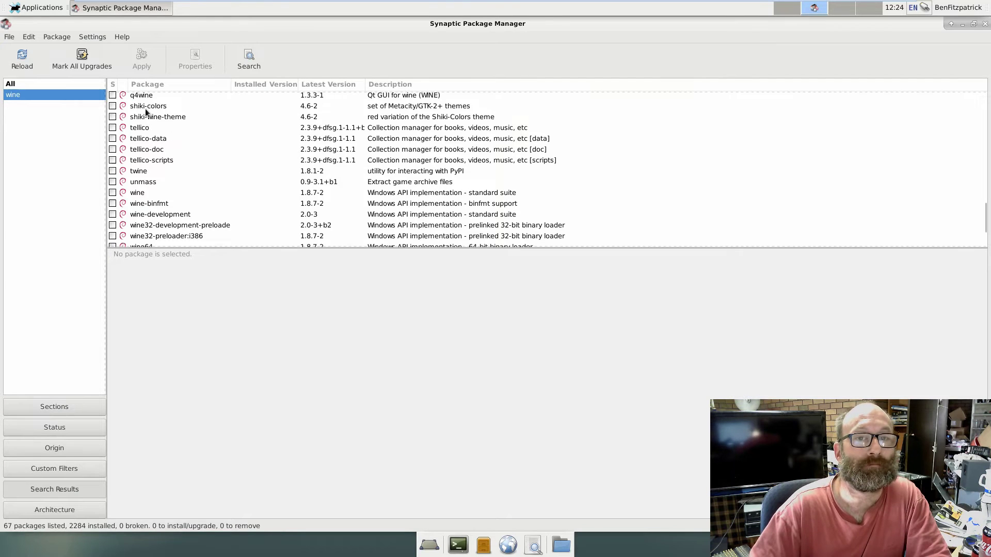
pyautogui.scroll(1, 146, 112)
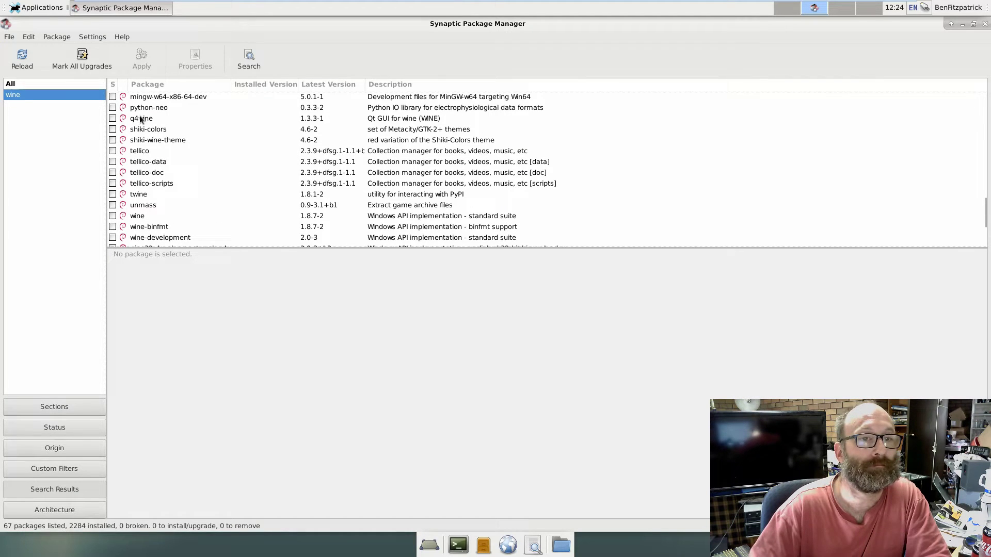
# - Mark q4wine for installation, accepting wine, wine64 and other required packages
pyautogui.click(141, 118)
pyautogui.rightClick(142, 118)
pyautogui.click(188, 135)
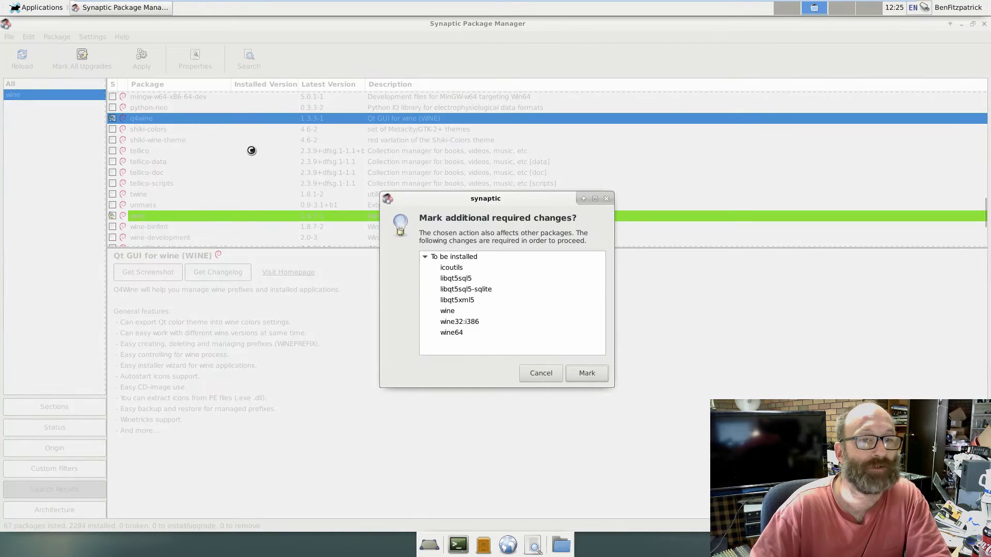
pyautogui.click(575, 375)
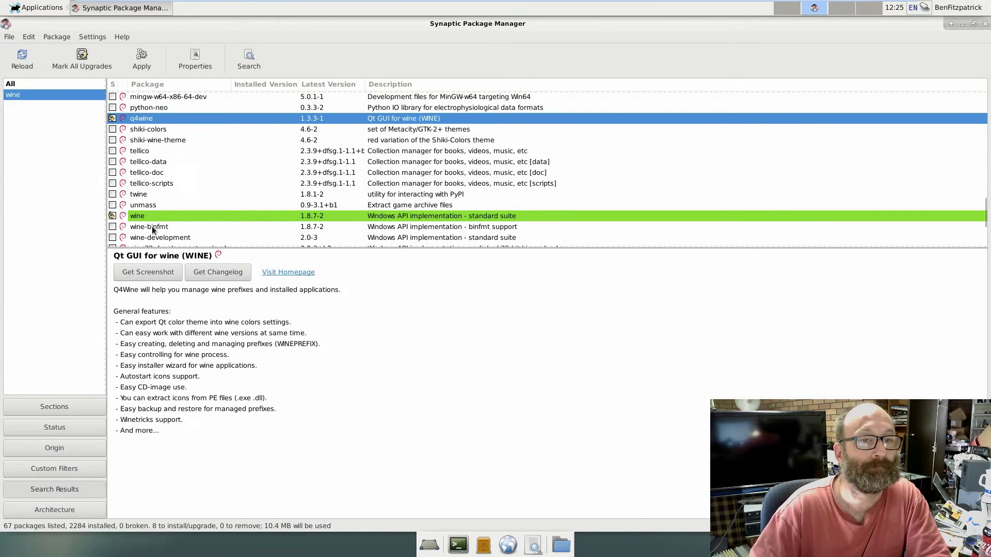
pyautogui.scroll(-3, 206, 201)
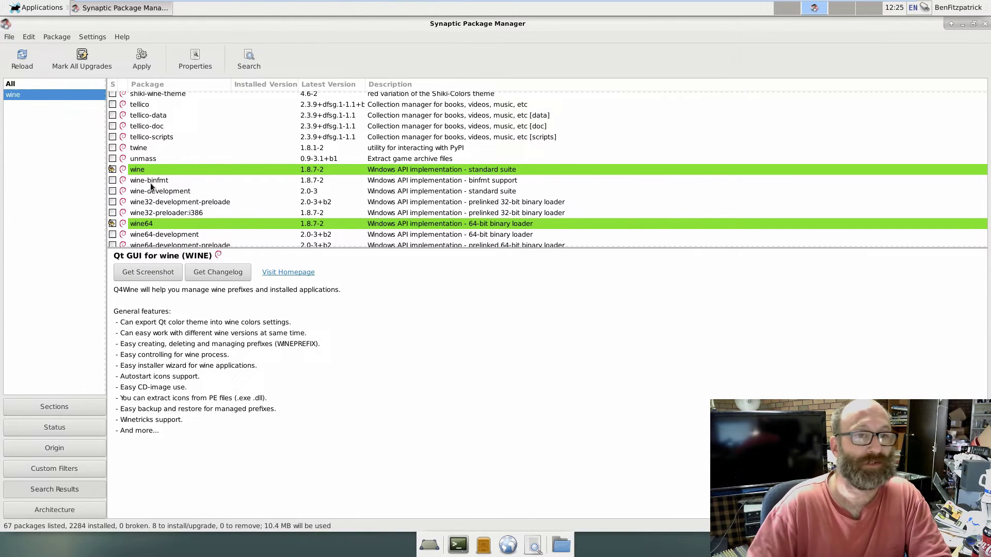
pyautogui.scroll(-1, 305, 213)
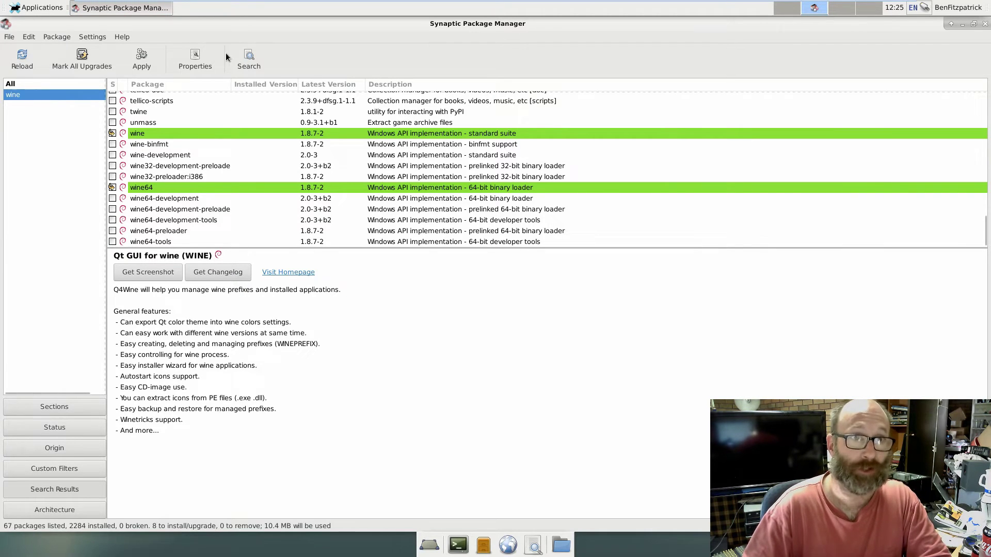
# - Apply the 8 pending package installations, then close the finished changes report
pyautogui.click(144, 57)
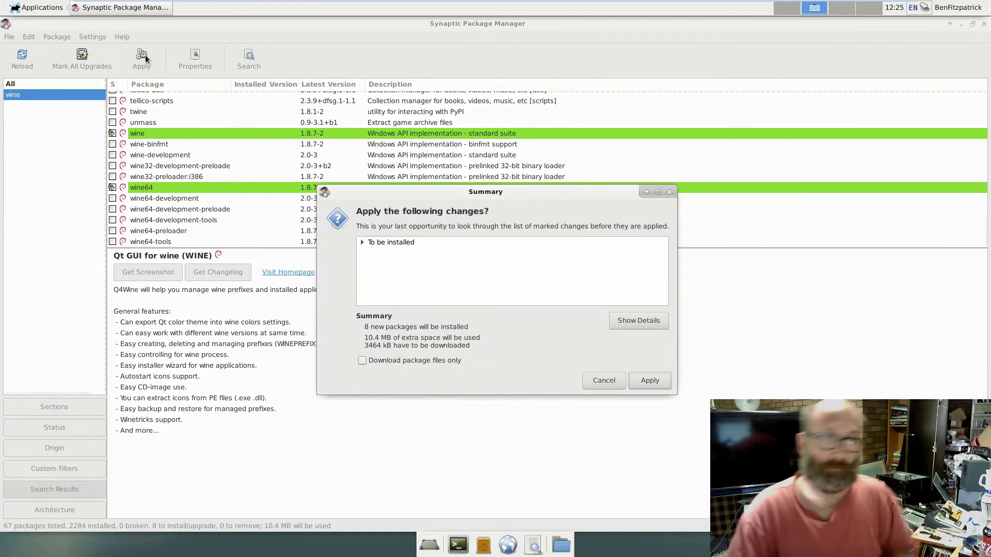
pyautogui.click(646, 379)
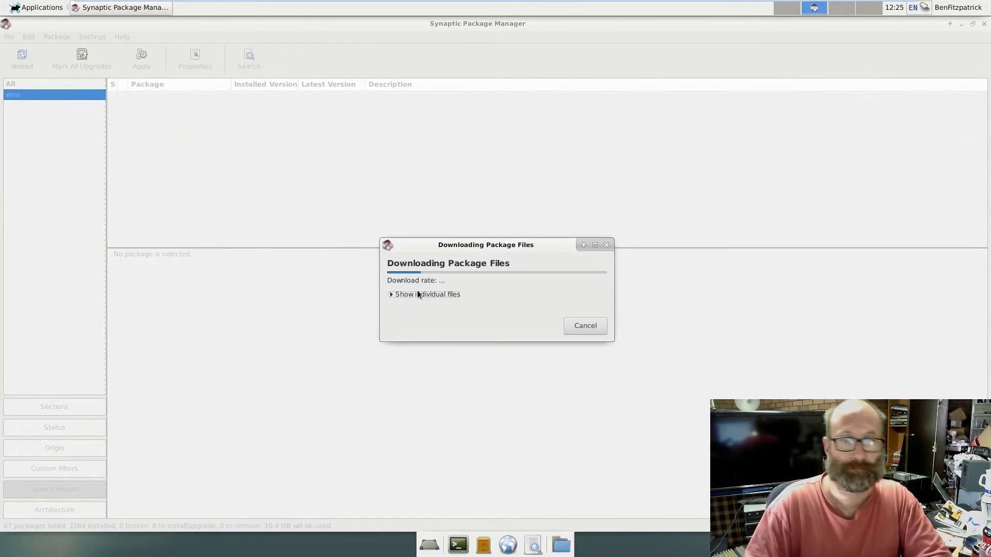
pyautogui.click(404, 295)
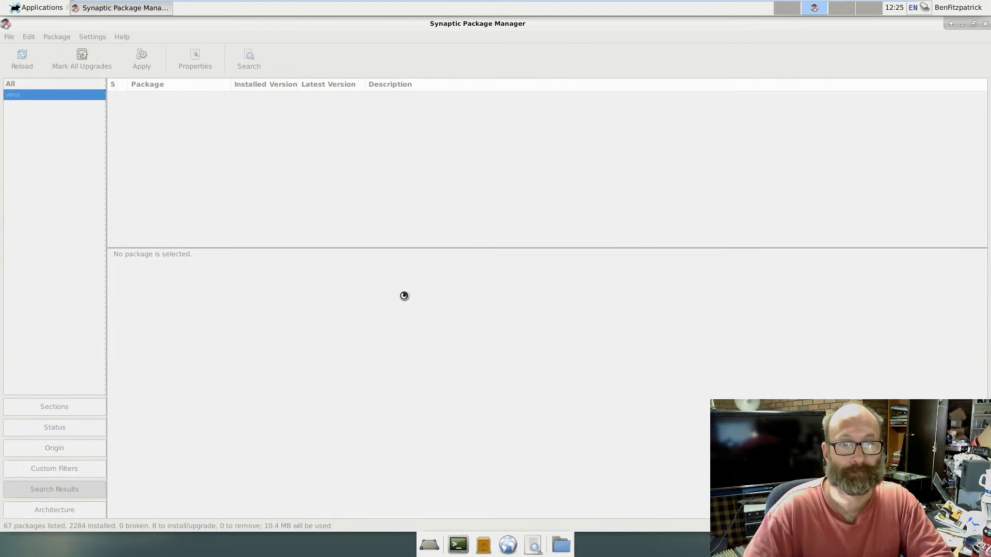
pyautogui.click(383, 317)
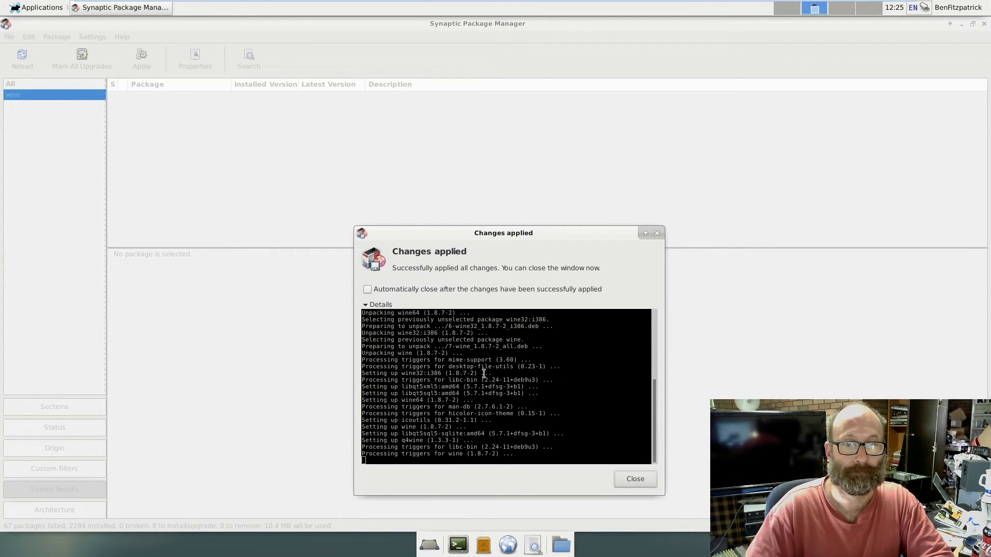
pyautogui.click(637, 480)
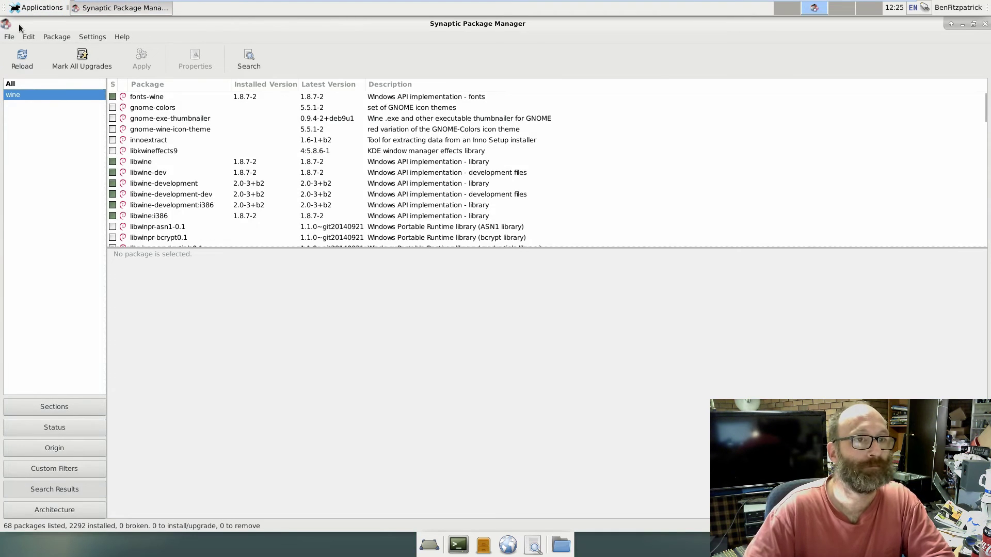
# - Start Q4Wine from Applications > System, cancel its first startup wizard, and close Synaptic
pyautogui.click(26, 12)
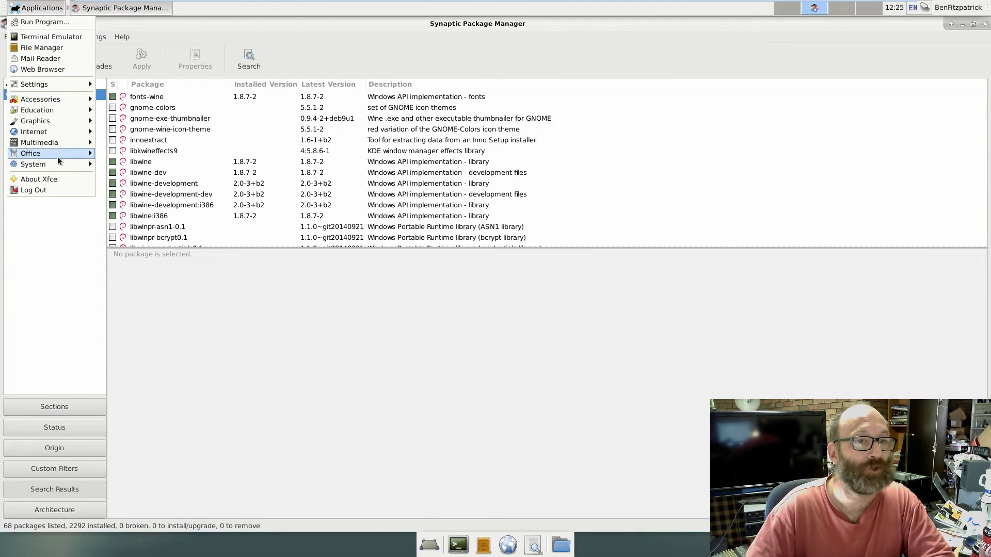
pyautogui.moveTo(58, 161)
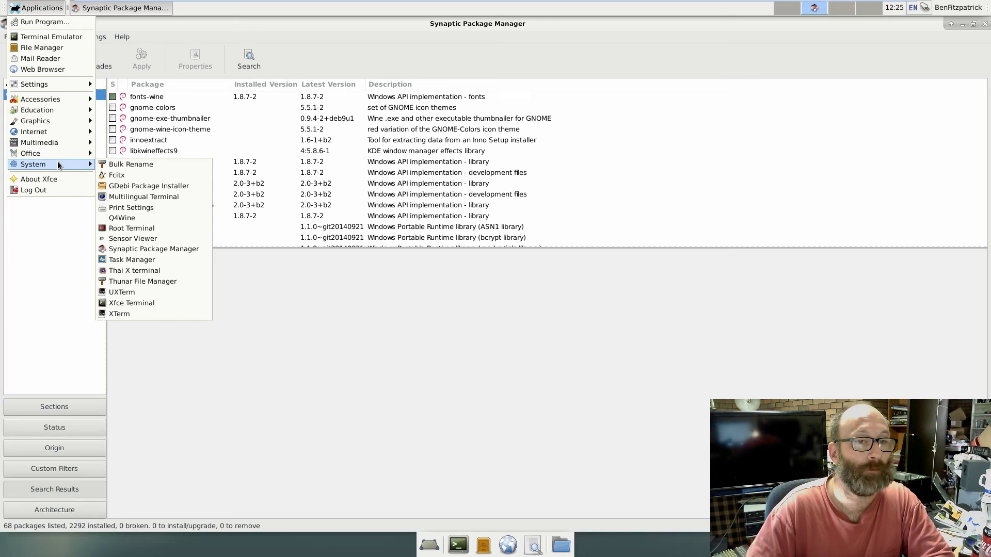
pyautogui.click(147, 218)
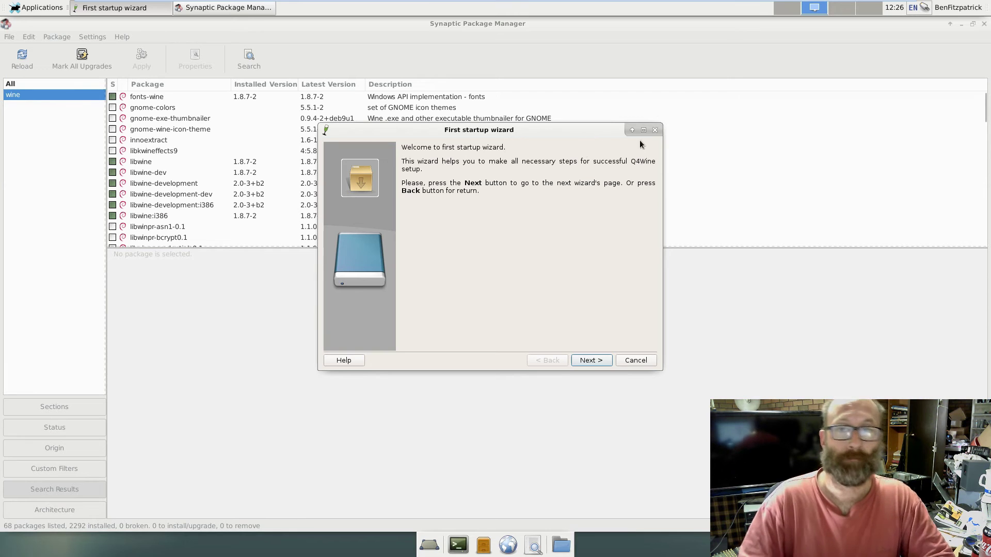
pyautogui.click(642, 361)
pyautogui.click(983, 23)
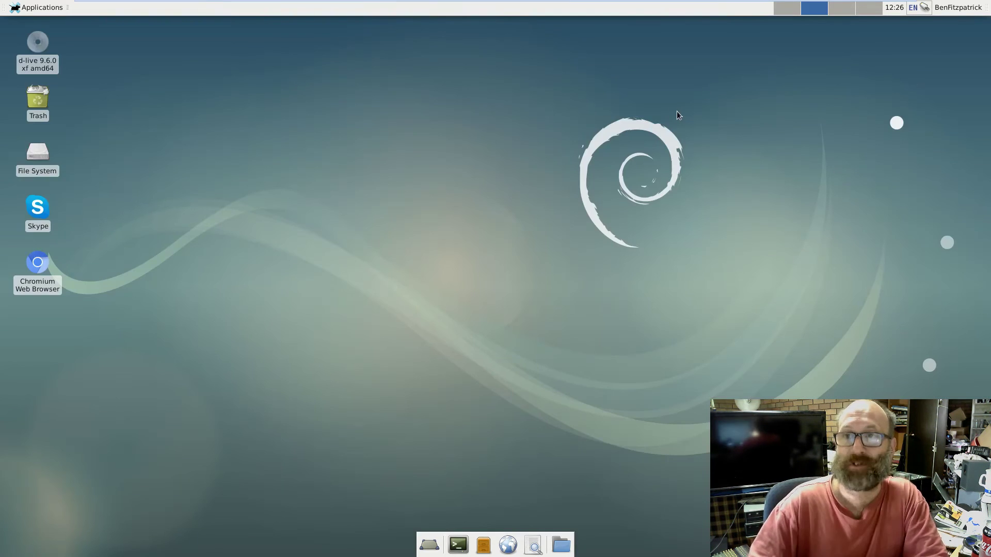